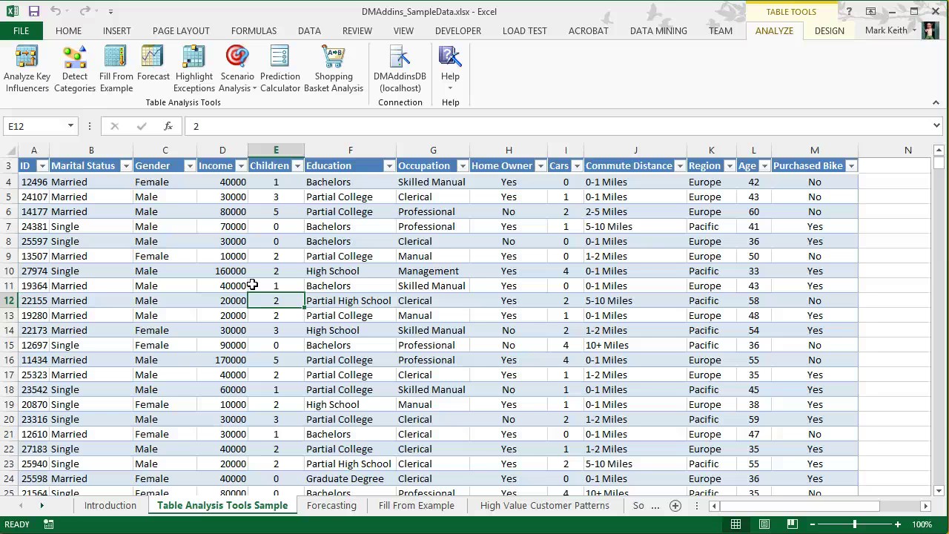
Step through the High Value Customer Patterns, Source Data, Training Data, Testing Data and New Customers tabs
left_click(450, 287)
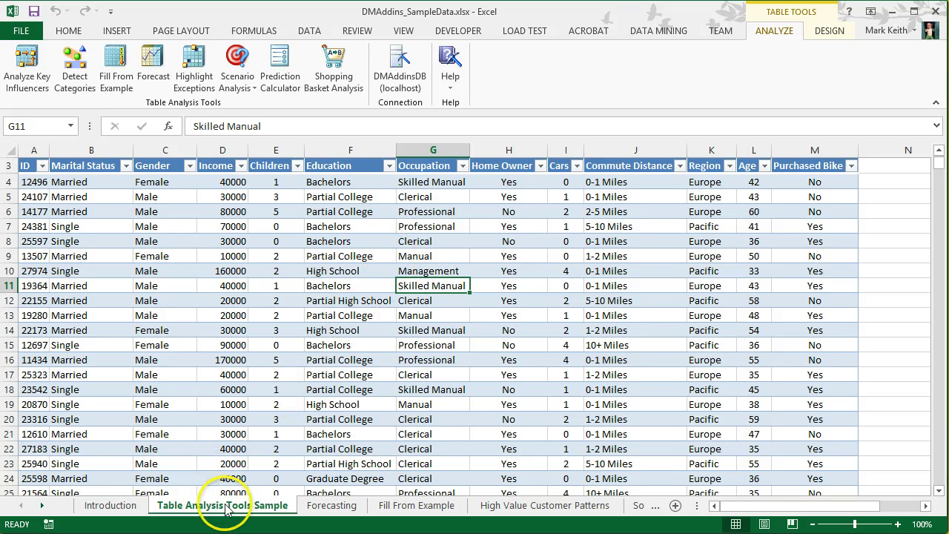
left_click(555, 512)
left_click(639, 507)
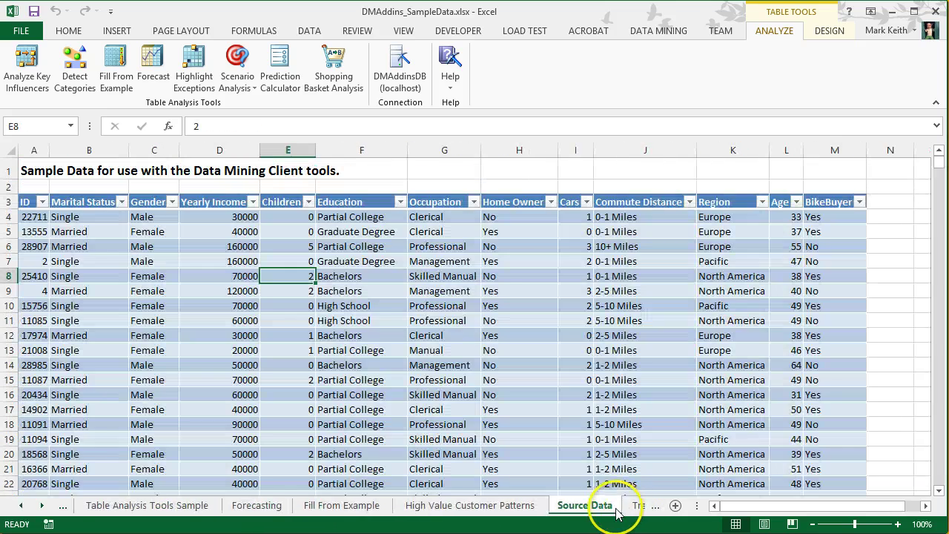
left_click(629, 507)
left_click(604, 508)
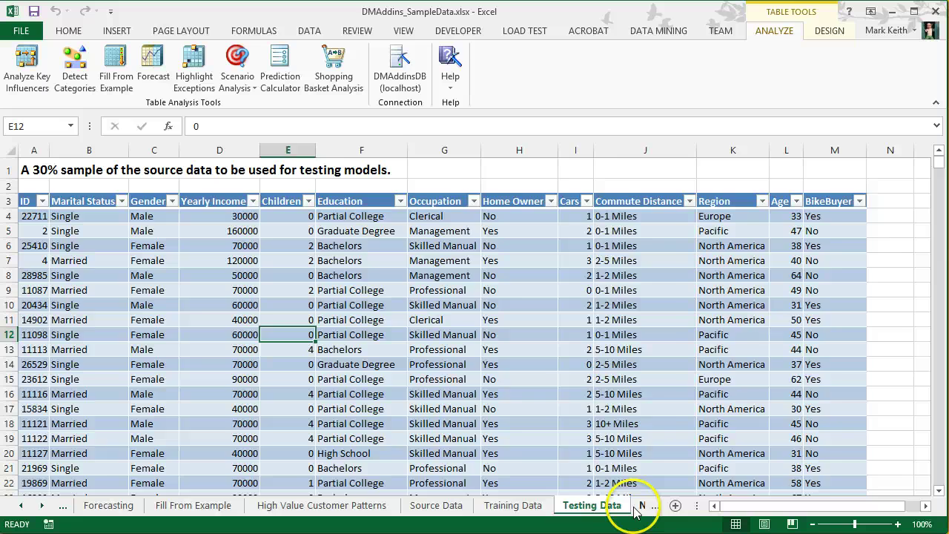
left_click(634, 510)
left_click(586, 509)
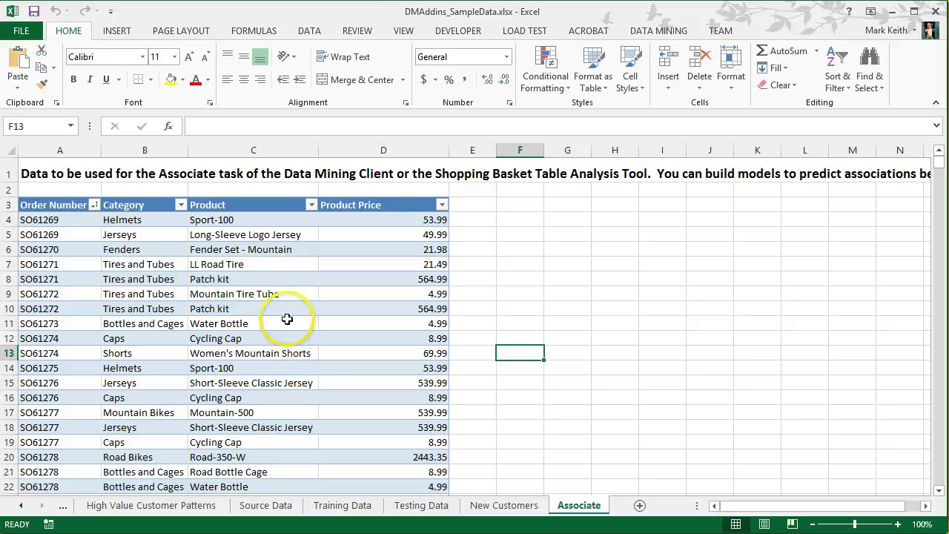
left_click(261, 278)
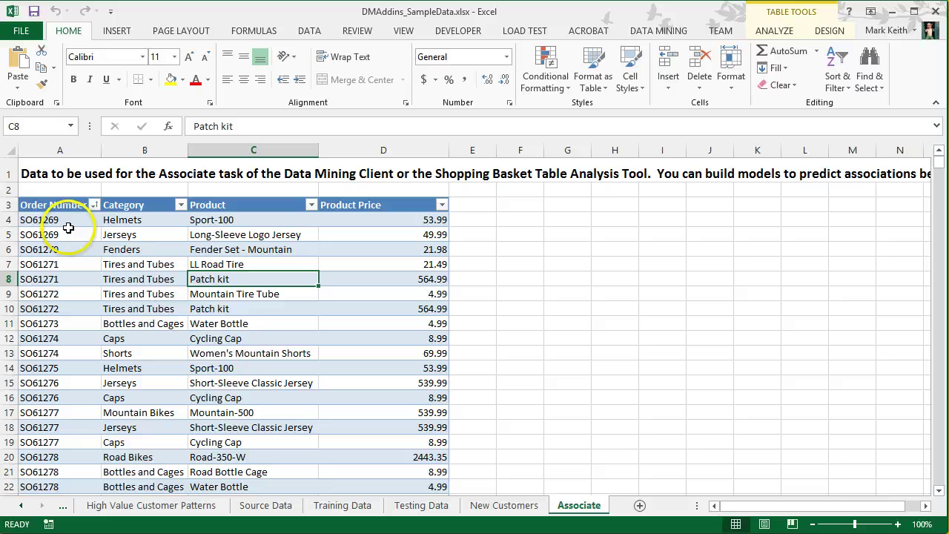
left_click_drag(53, 220, 341, 233)
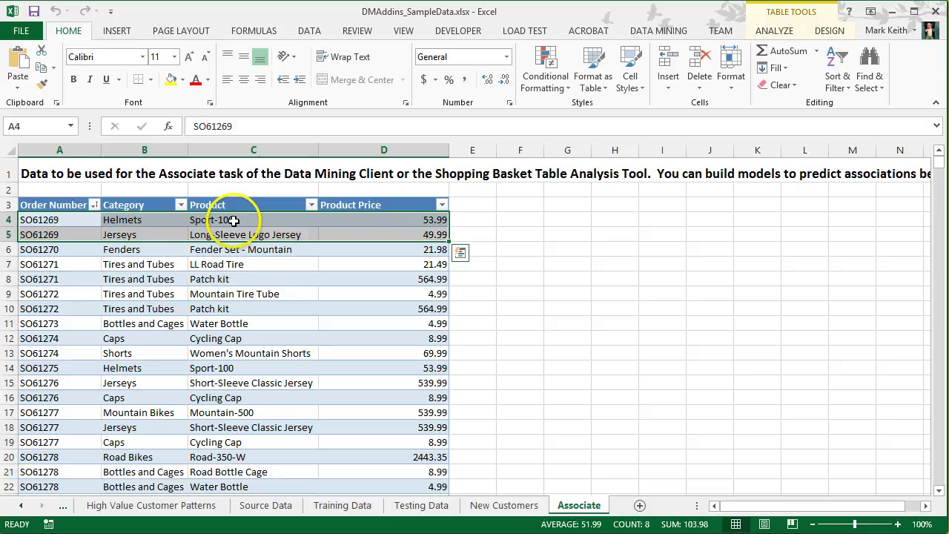
left_click(129, 219)
left_click(68, 219)
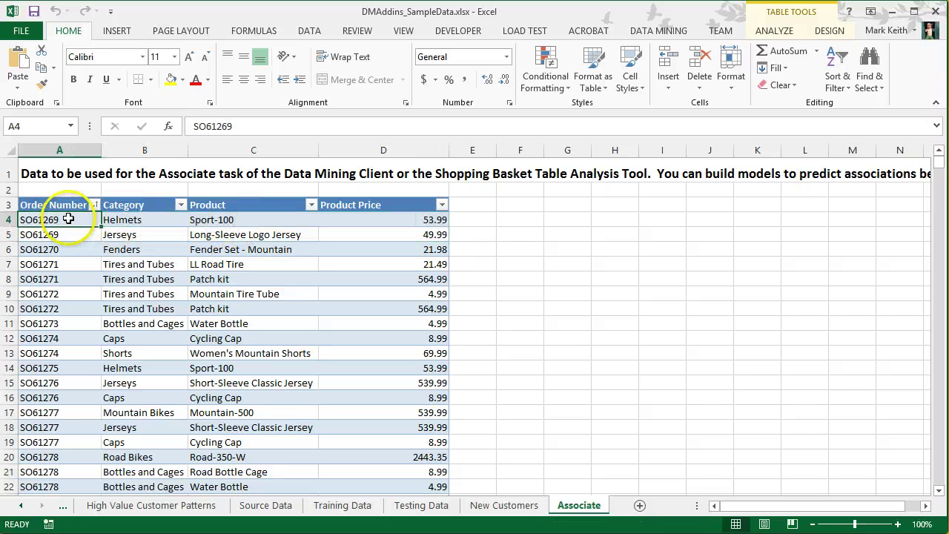
left_click(207, 234)
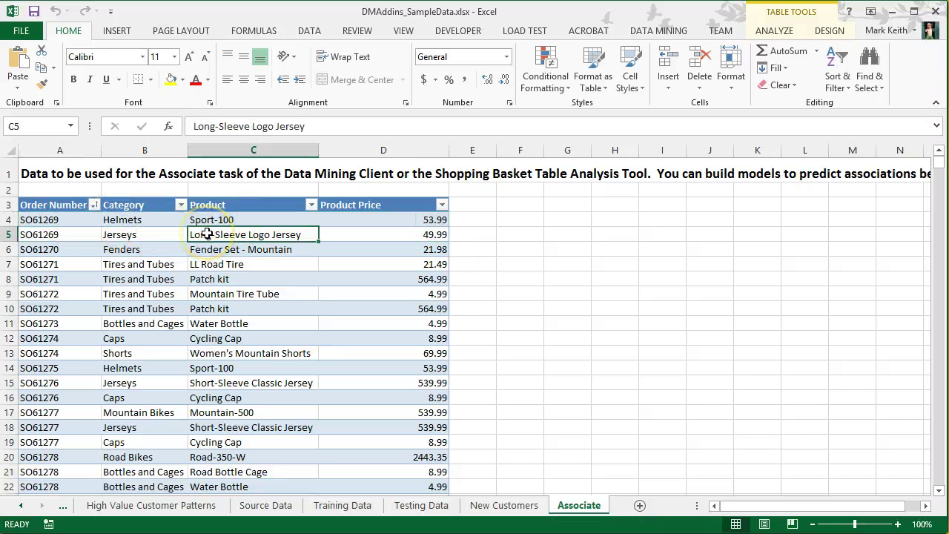
left_click(126, 235)
left_click(77, 230)
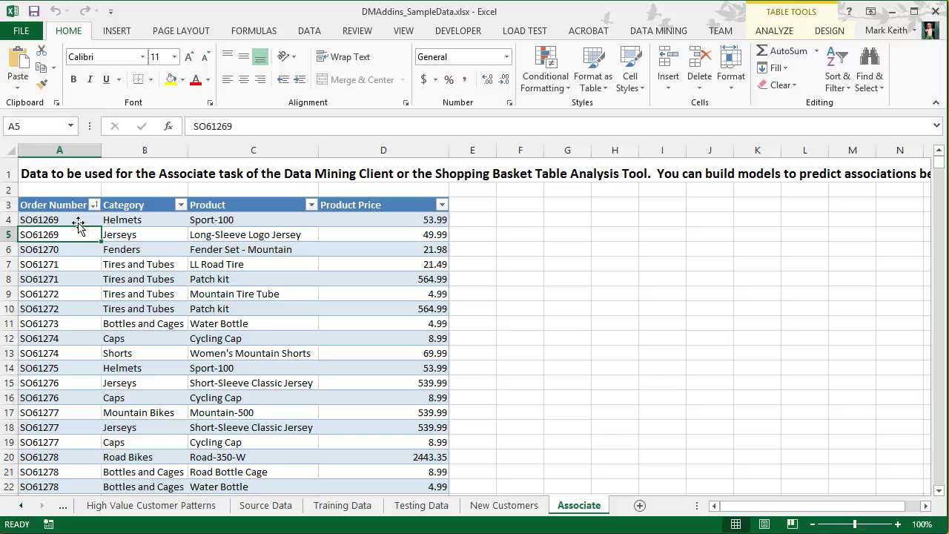
left_click_drag(82, 216, 364, 217)
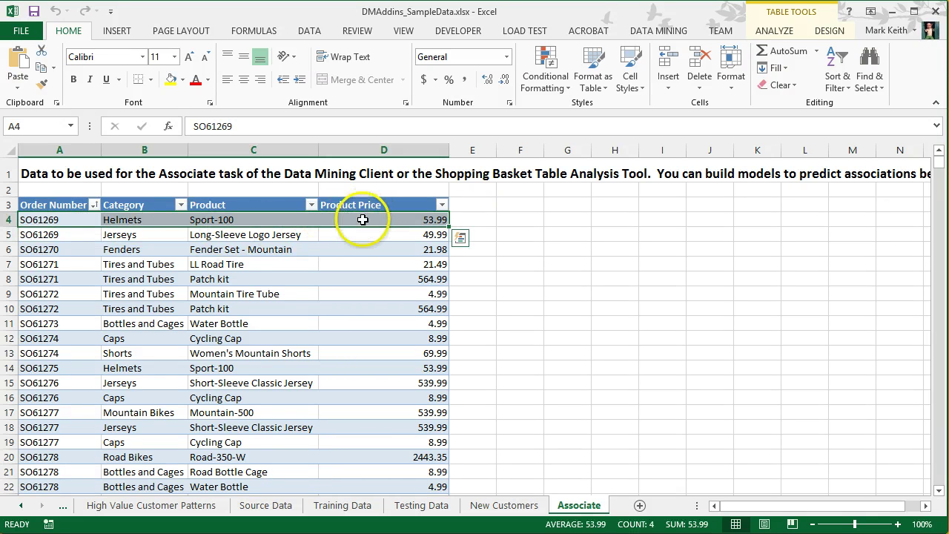
left_click(64, 220)
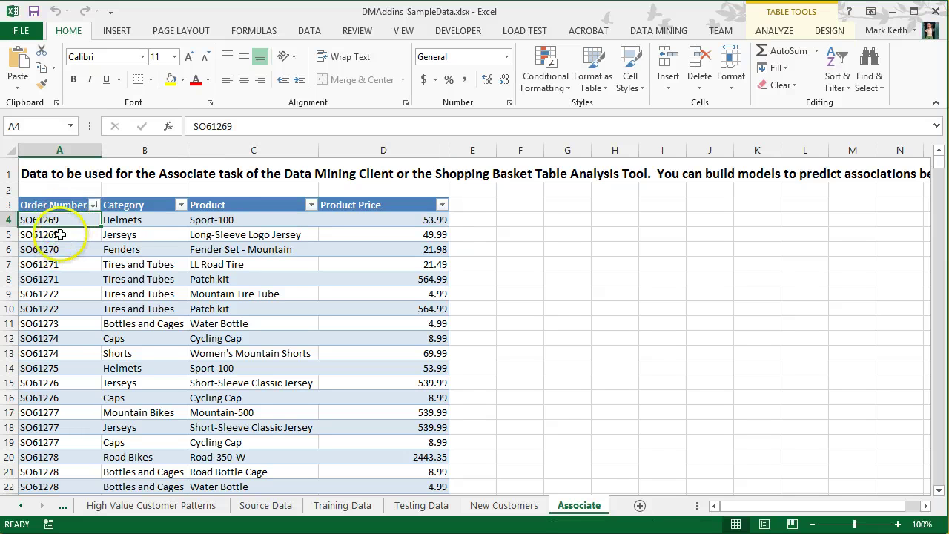
left_click(234, 221)
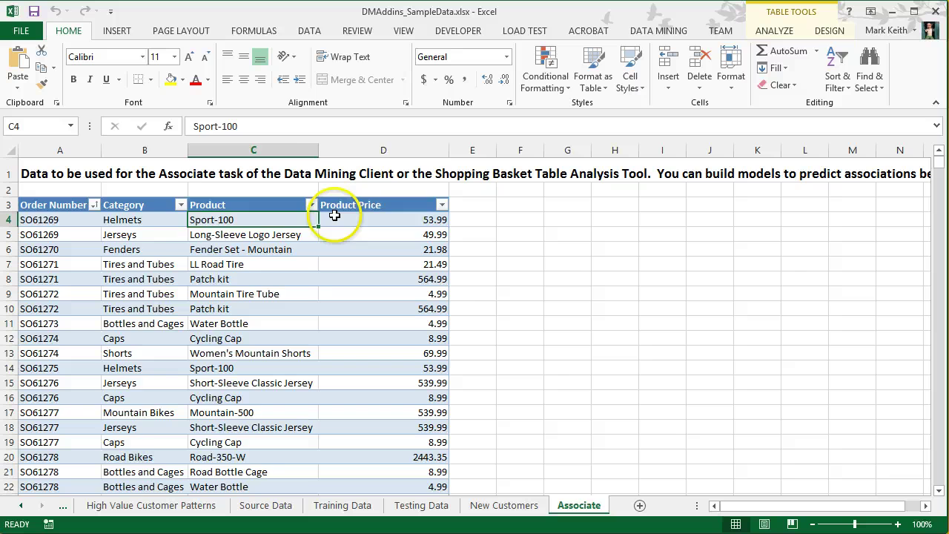
left_click(328, 218)
scroll(162, 262, "down", 3)
scroll(162, 262, "down", 4)
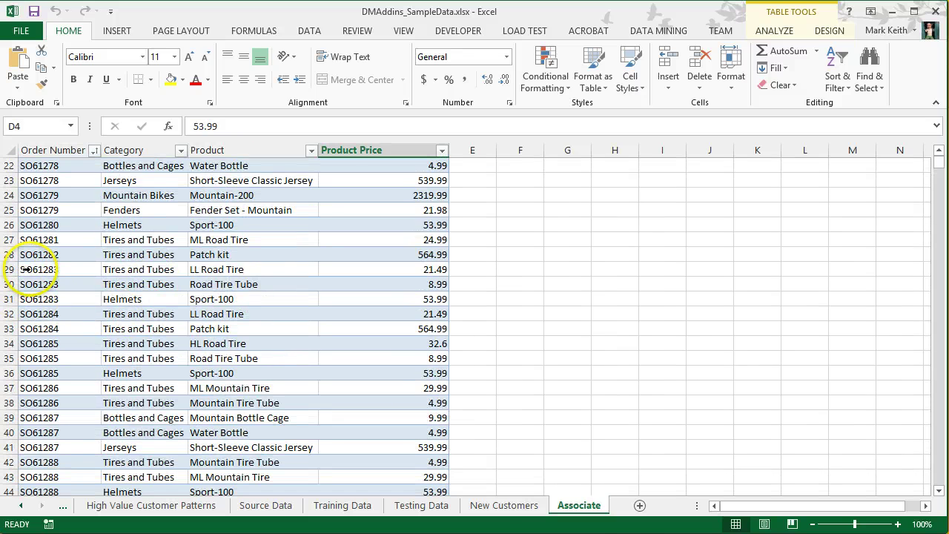
left_click_drag(21, 270, 218, 271)
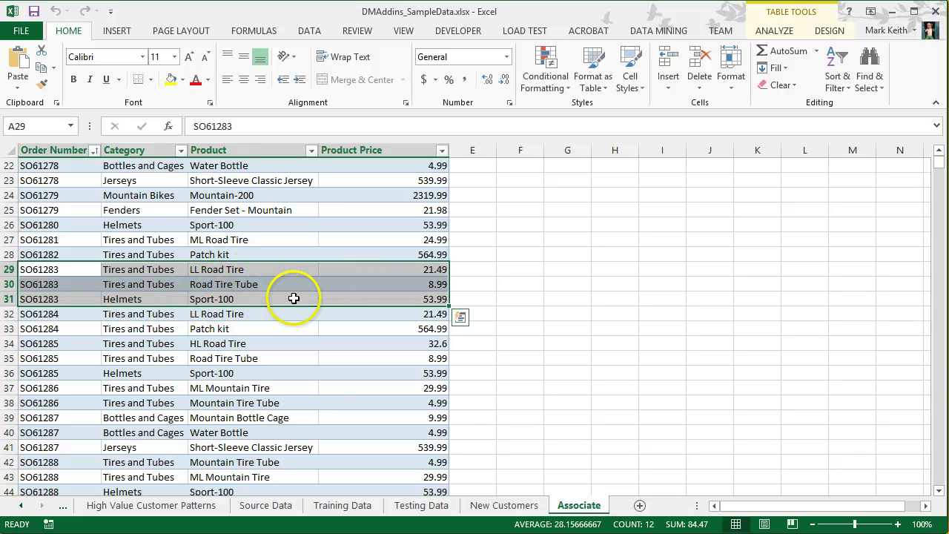
scroll(158, 334, "down", 17)
scroll(163, 337, "down", 1)
left_click(163, 337)
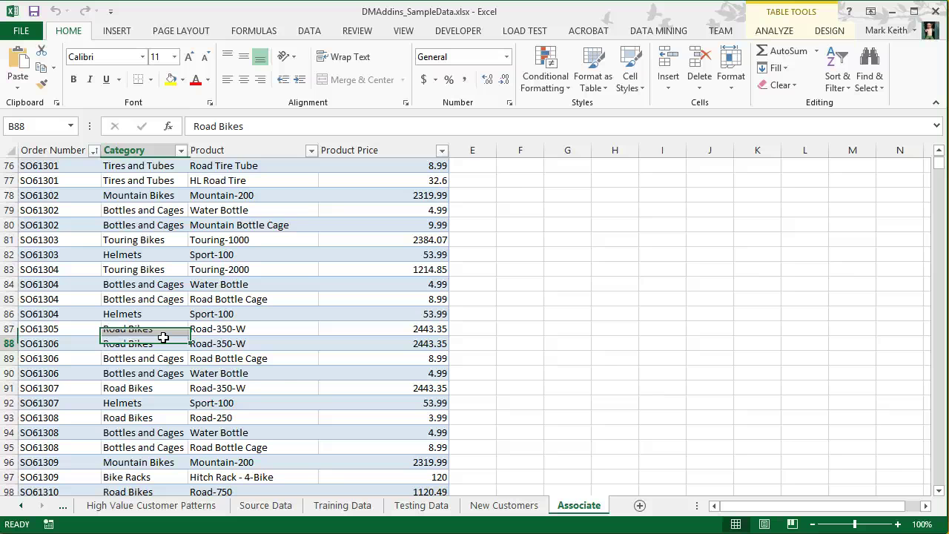
key("ctrl+Up")
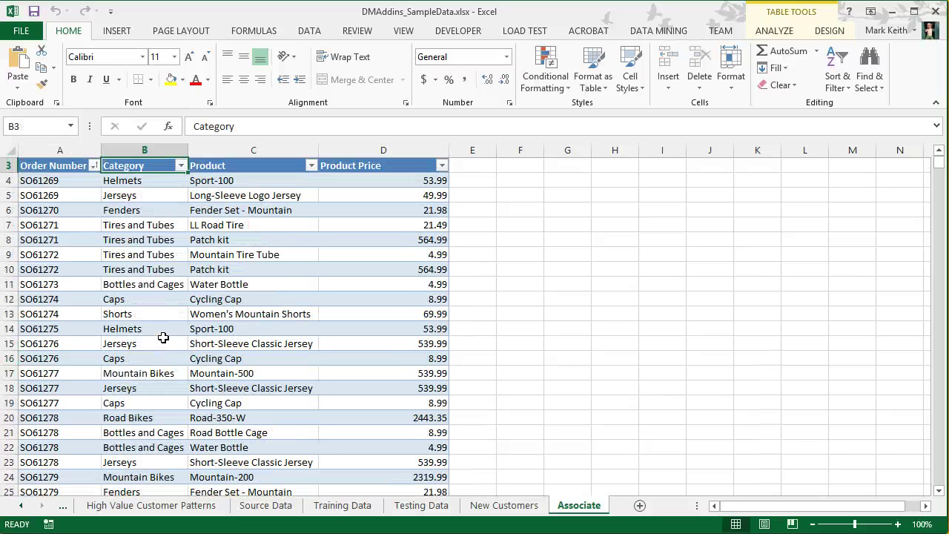
key("ctrl+Up")
key("Down")
key("Down")
key("Down")
key("Down")
key("Down")
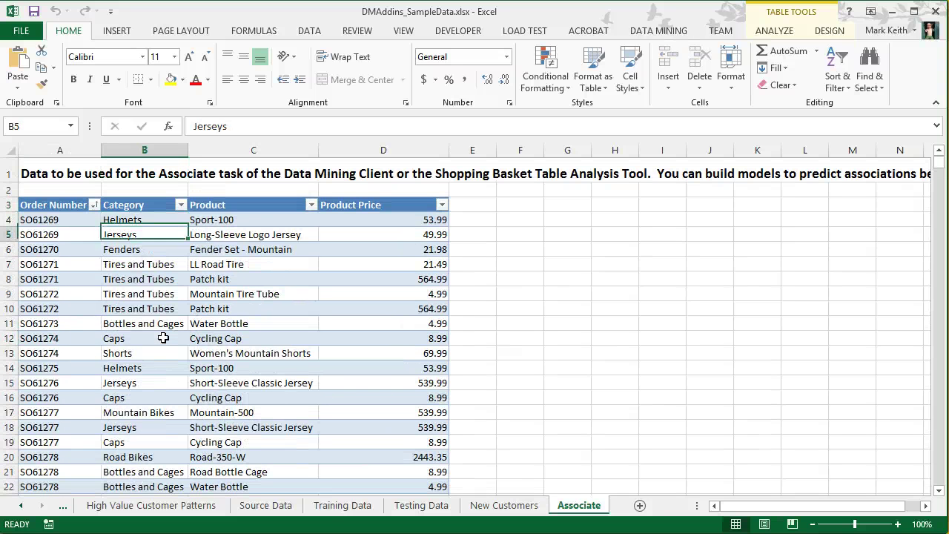
Launch Shopping Basket Analysis from Table Tools Analyze and move its dialog aside
left_click(774, 30)
left_click(342, 66)
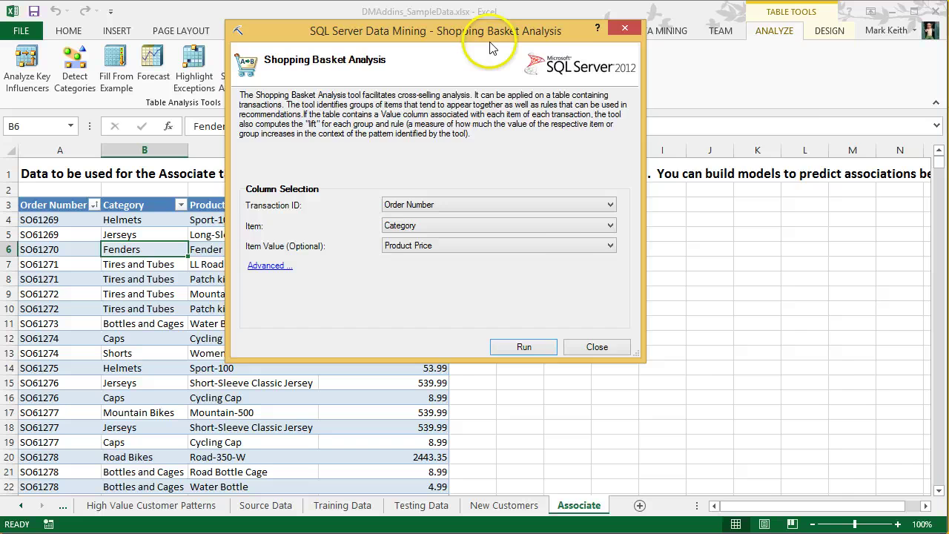
left_click_drag(492, 31, 712, 32)
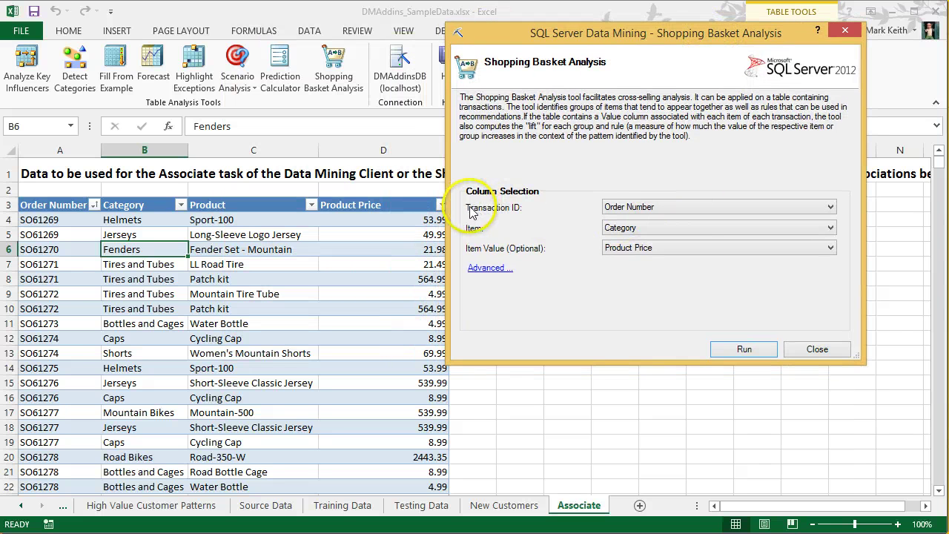
Confirm Order Number as transaction ID, Category as item, and Product Price as item value
left_click(664, 208)
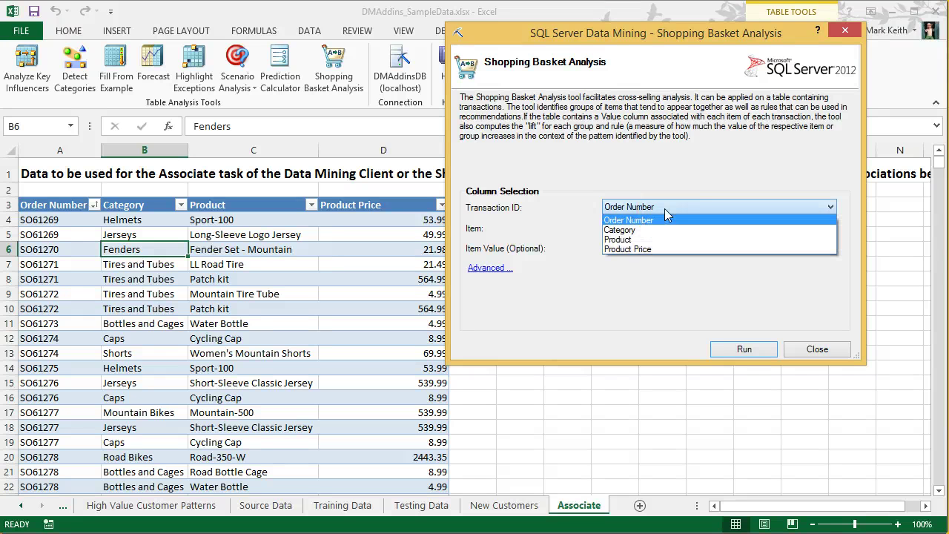
left_click(664, 208)
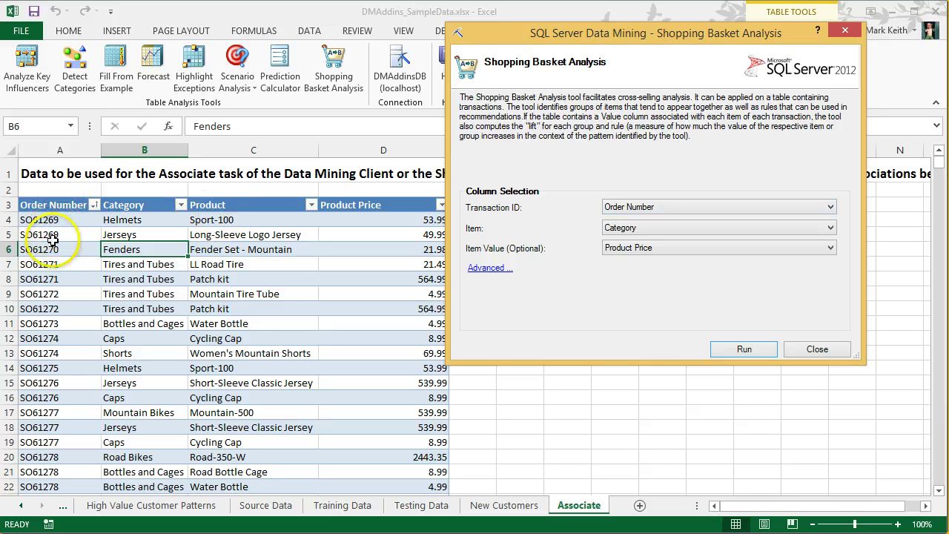
left_click(664, 229)
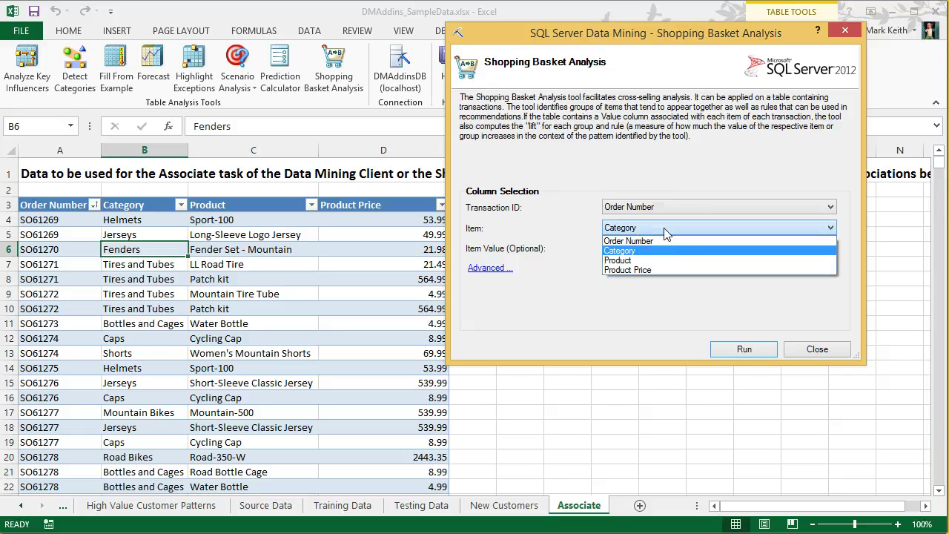
left_click(665, 230)
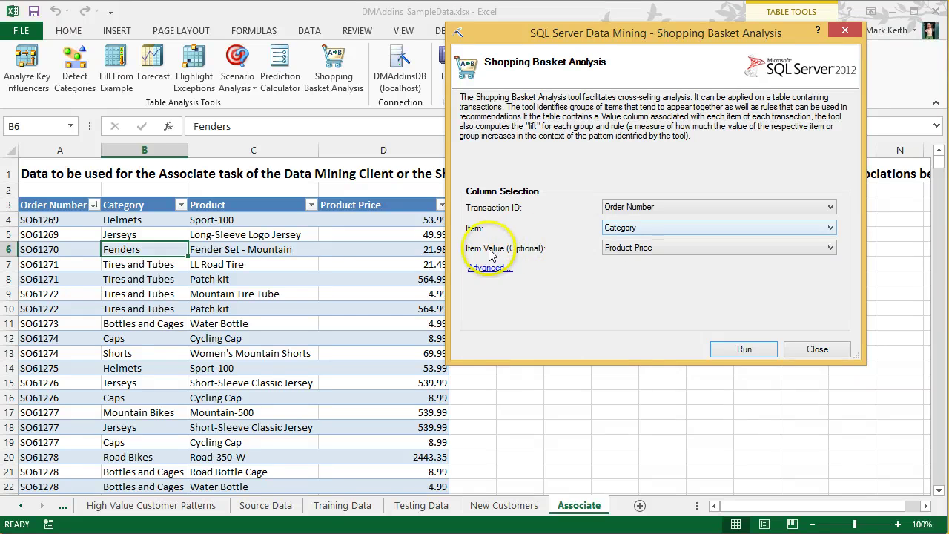
left_click(682, 249)
left_click(682, 249)
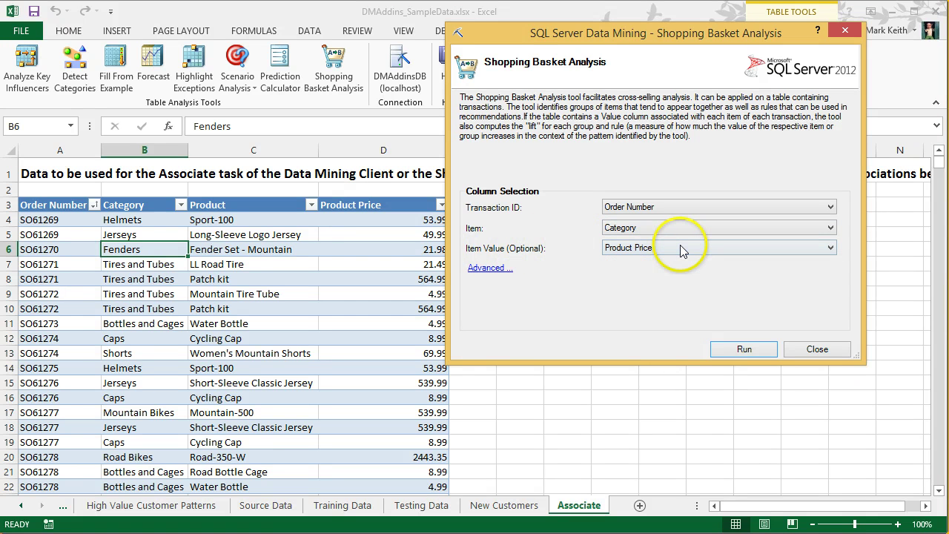
Leave the Advanced parameters at their defaults and run the Shopping Basket Analysis
left_click(490, 268)
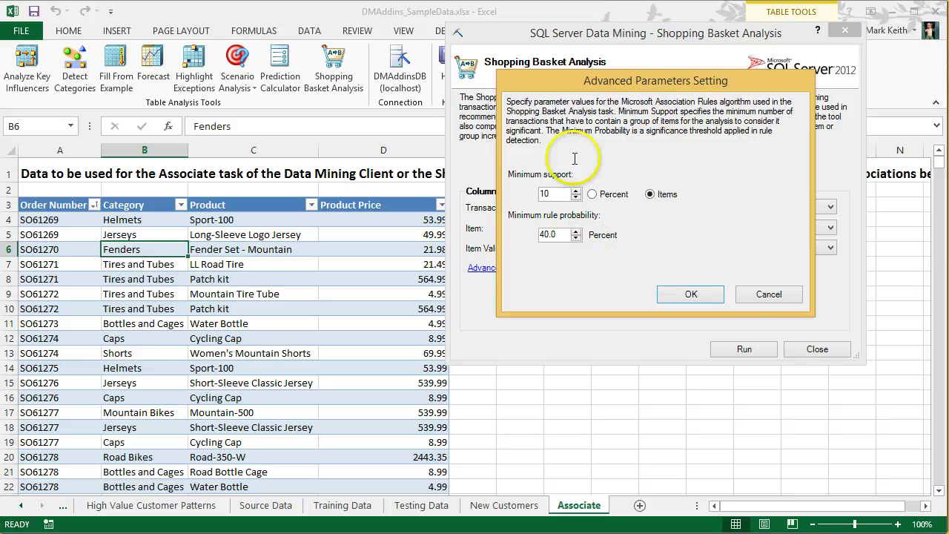
left_click(768, 294)
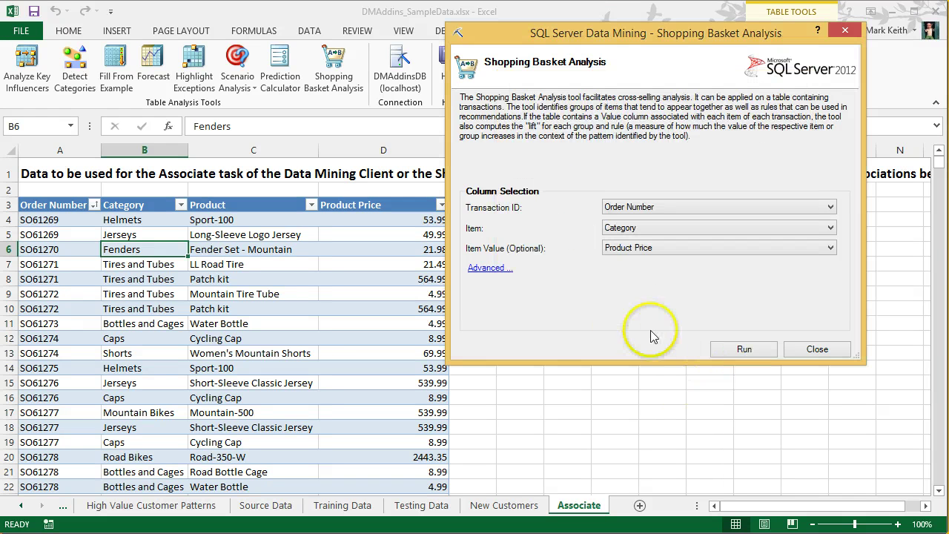
left_click(747, 351)
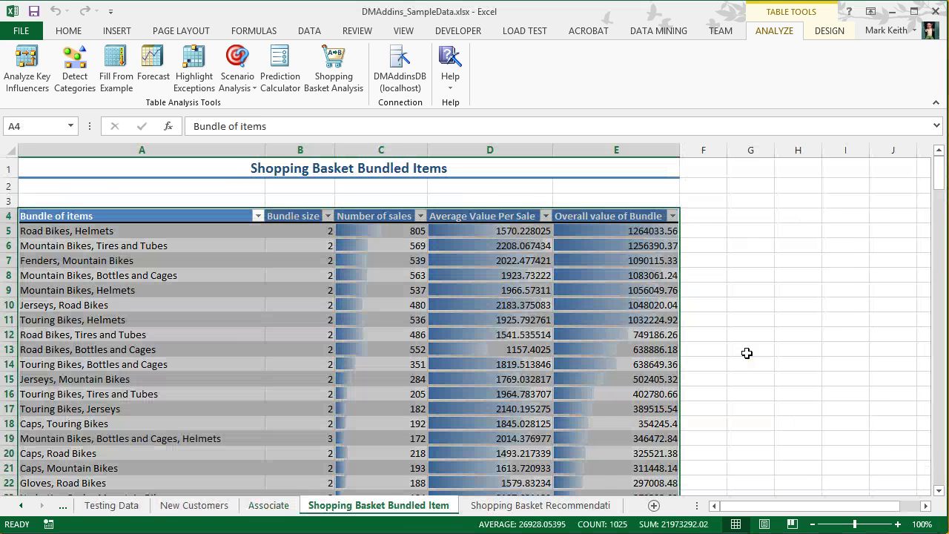
Review the Recommendations sheet, then the Bundled Items sheet's Mountain Bikes, Helmets bundle
left_click(528, 512)
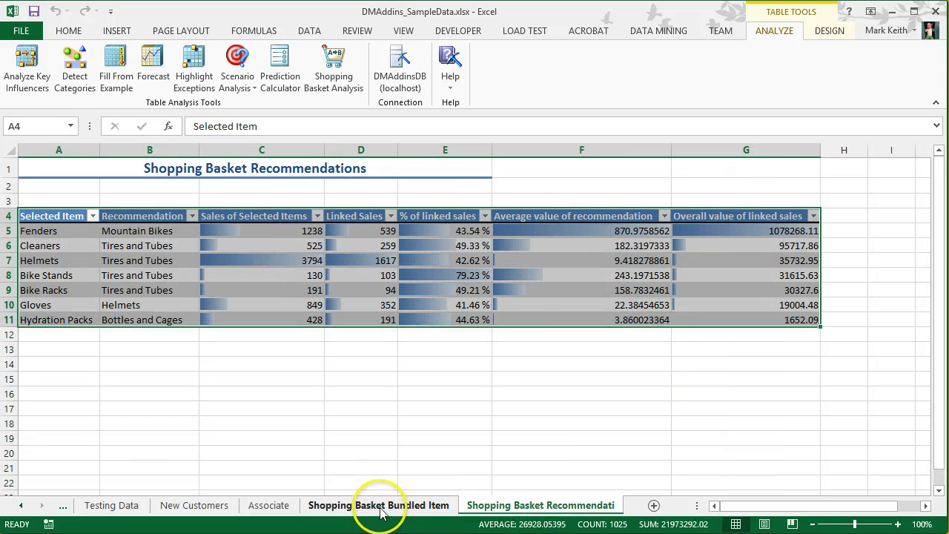
left_click(380, 506)
left_click(199, 291)
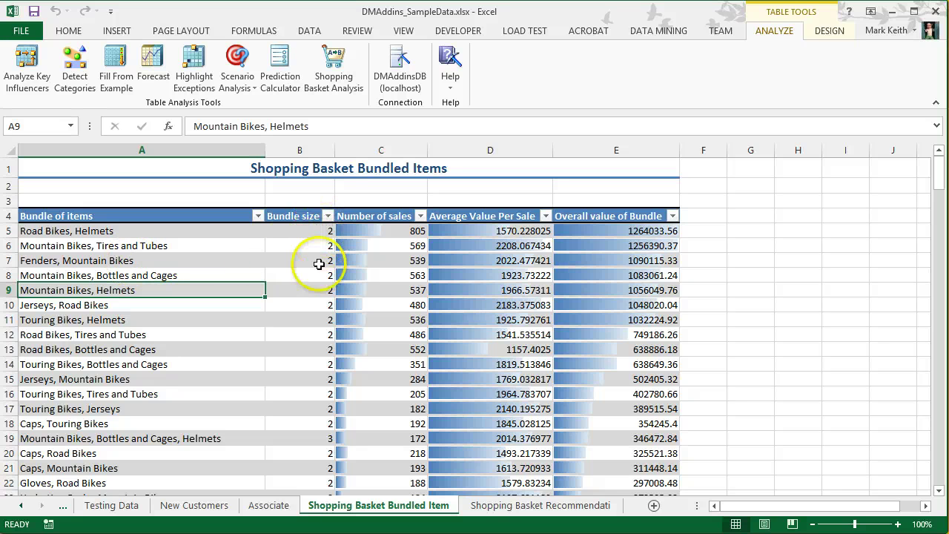
left_click(315, 438)
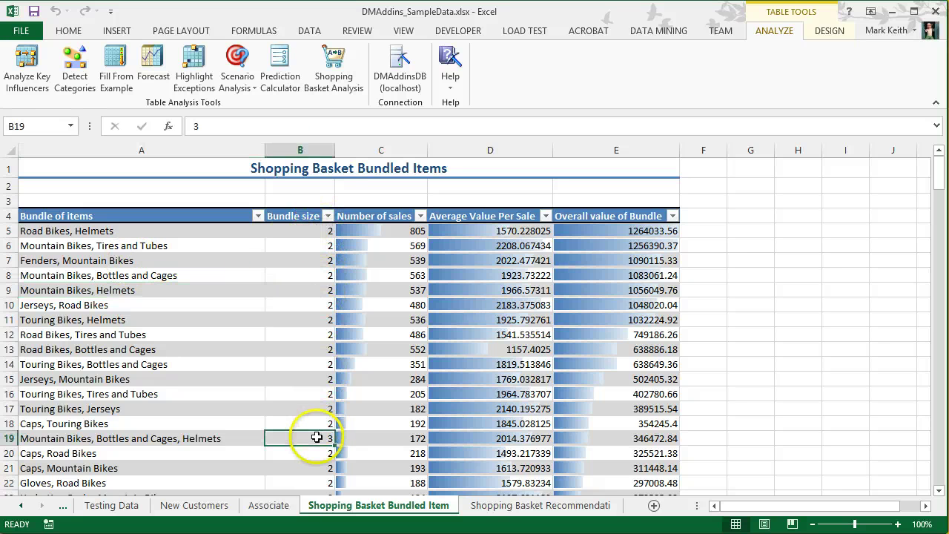
left_click(146, 231)
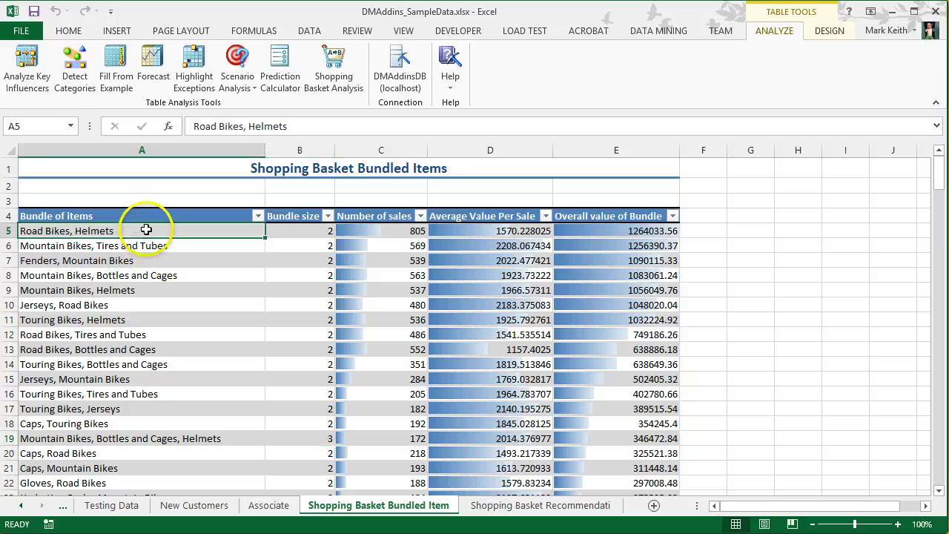
left_click(395, 231)
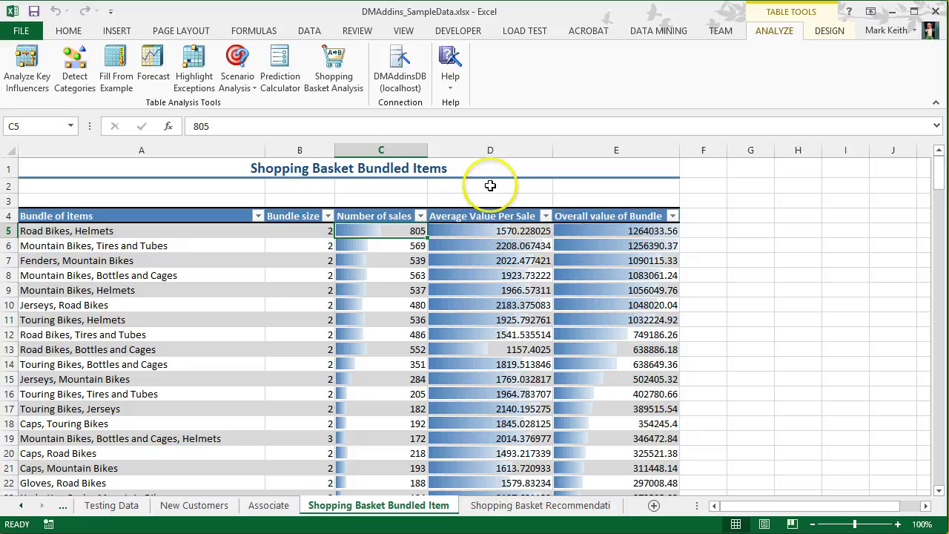
left_click(489, 150)
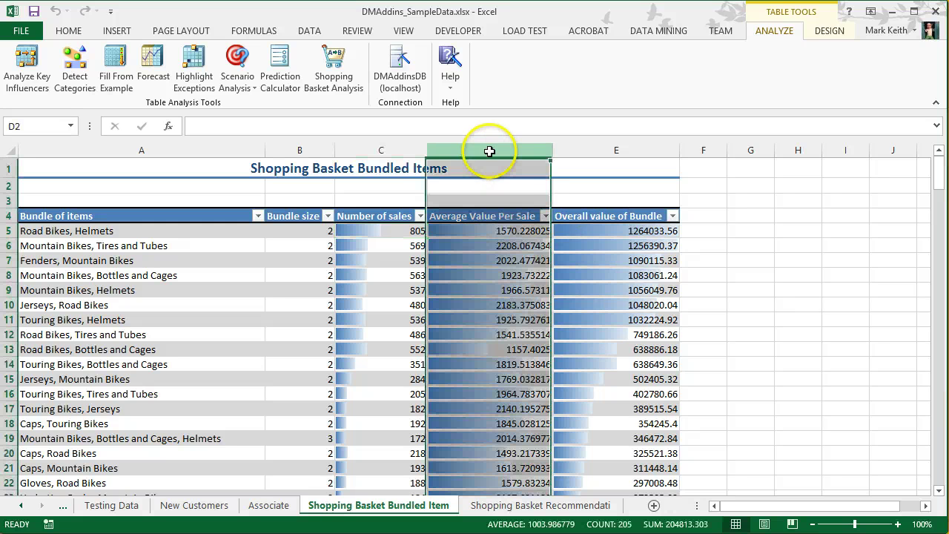
left_click(502, 255)
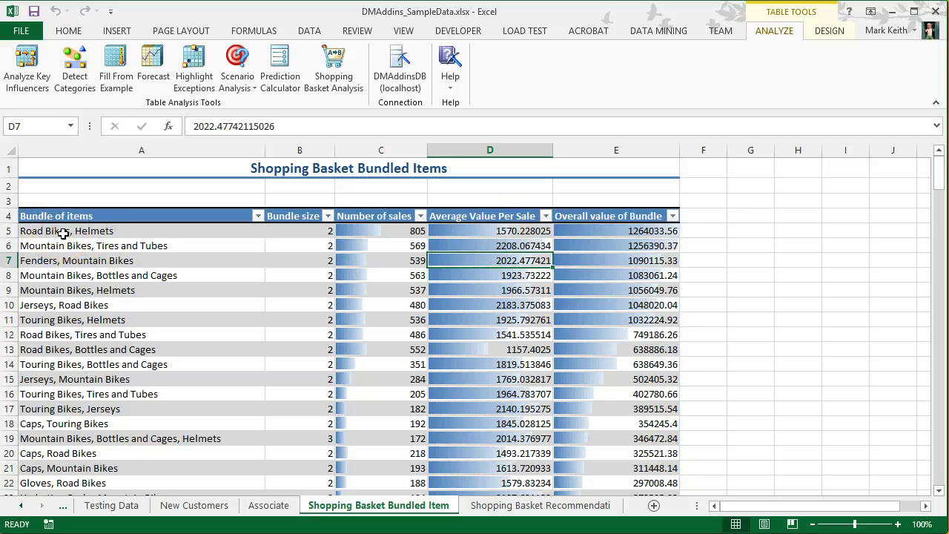
left_click(512, 231)
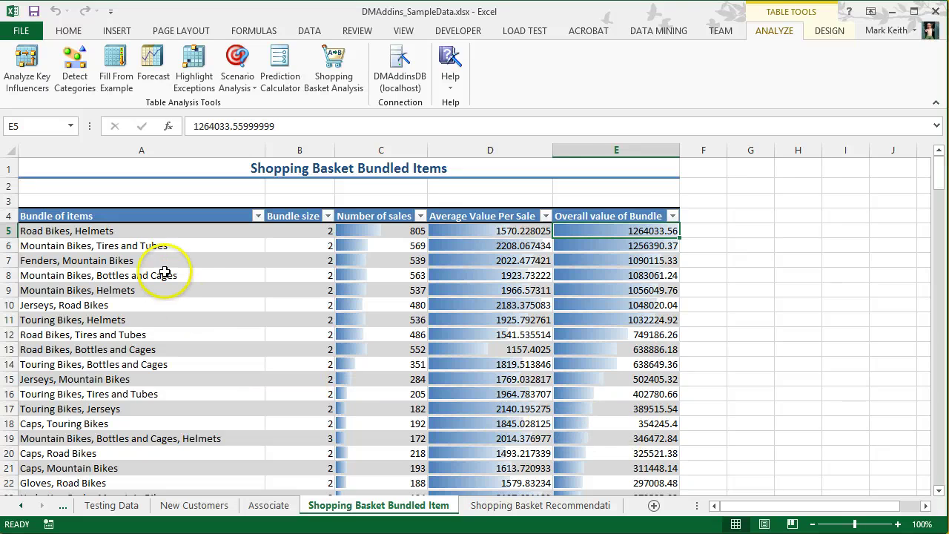
scroll(164, 273, "down", 19)
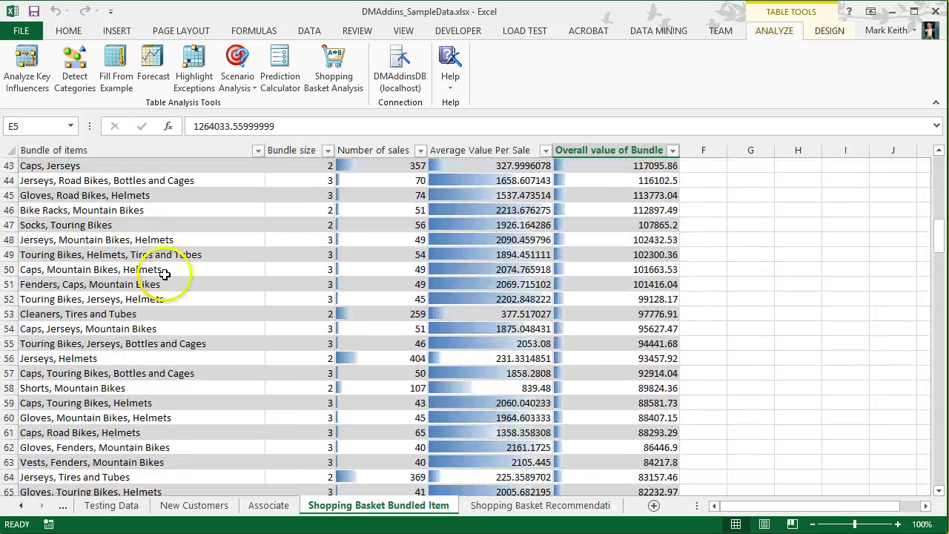
scroll(165, 272, "down", 8)
scroll(163, 289, "up", 20)
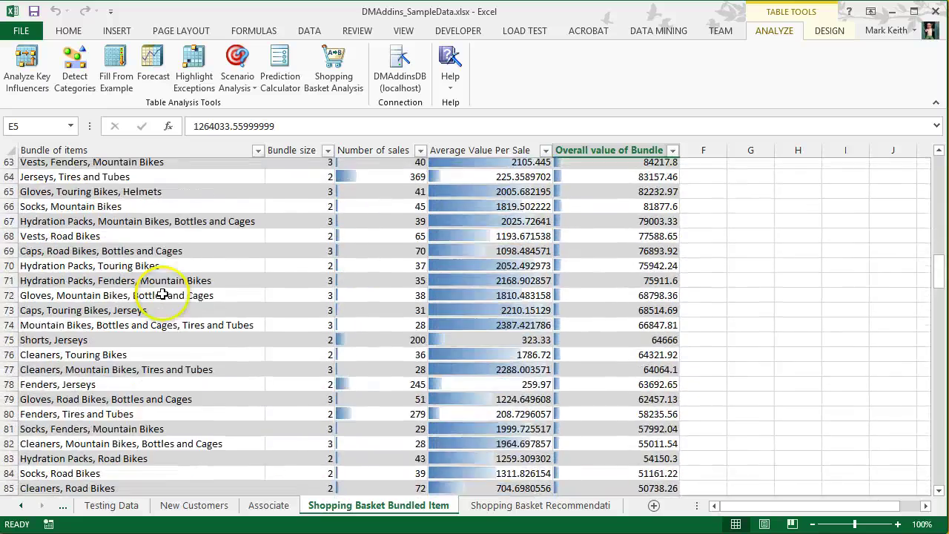
scroll(163, 289, "up", 4)
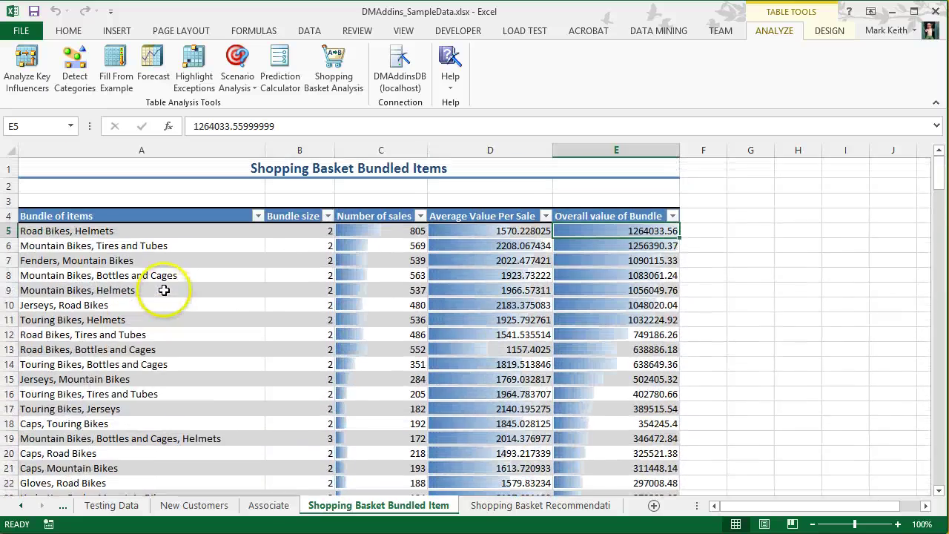
left_click(9, 235)
left_click_drag(9, 235, 6, 335)
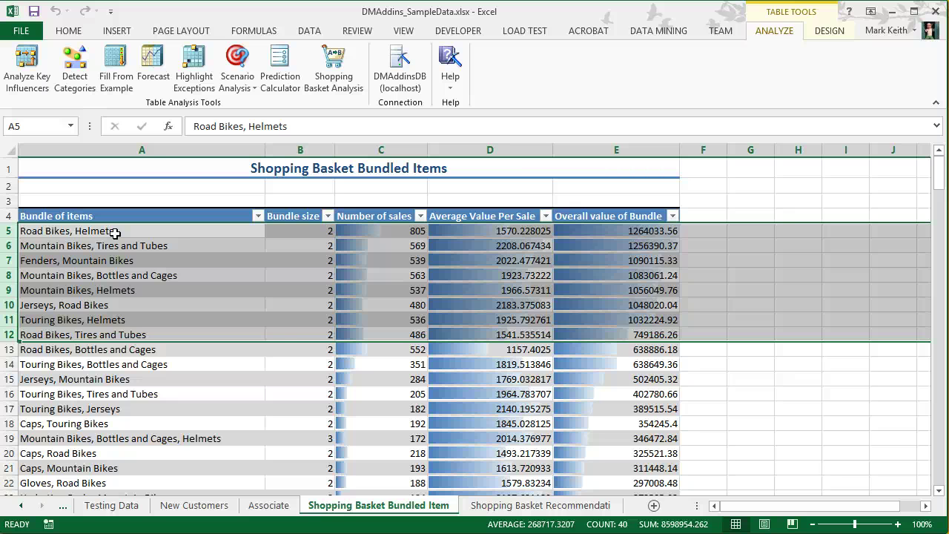
left_click(537, 505)
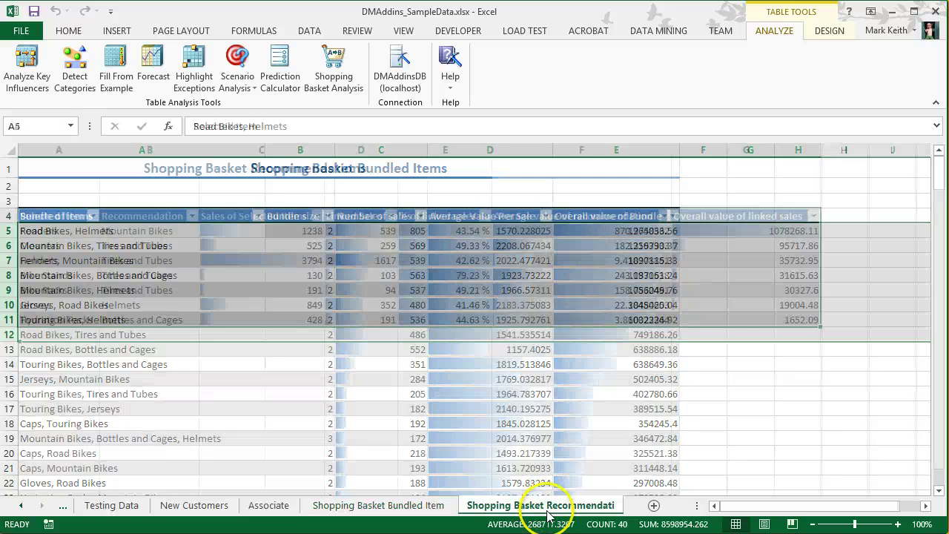
left_click(161, 229)
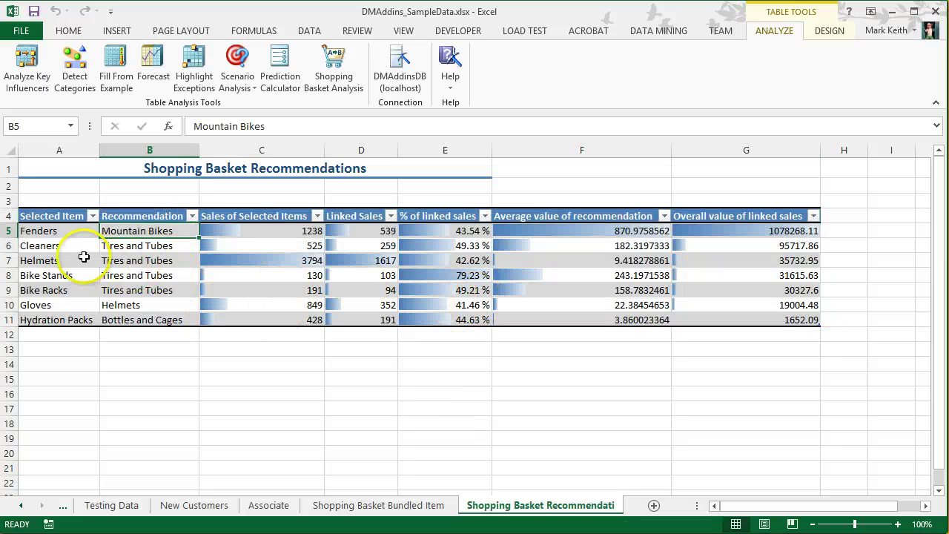
right_click(504, 512)
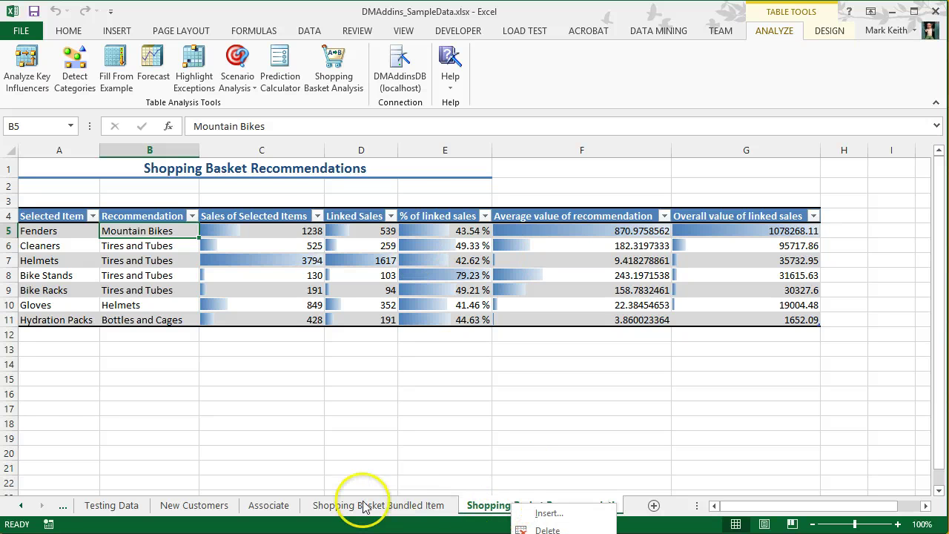
left_click(367, 507)
left_click(368, 507)
left_click(544, 261)
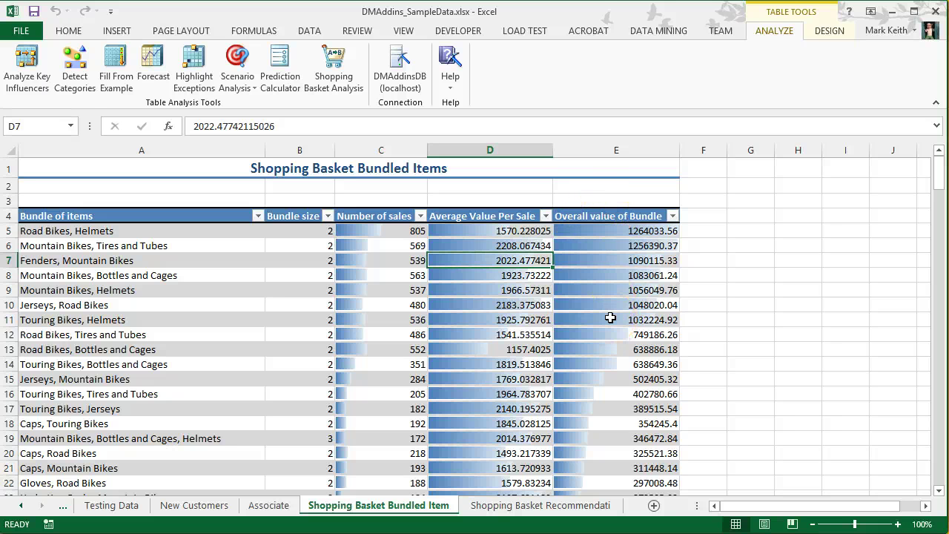
Sort bundles by Average Value Per Sale, largest first, and read the top bundles' items
left_click(545, 216)
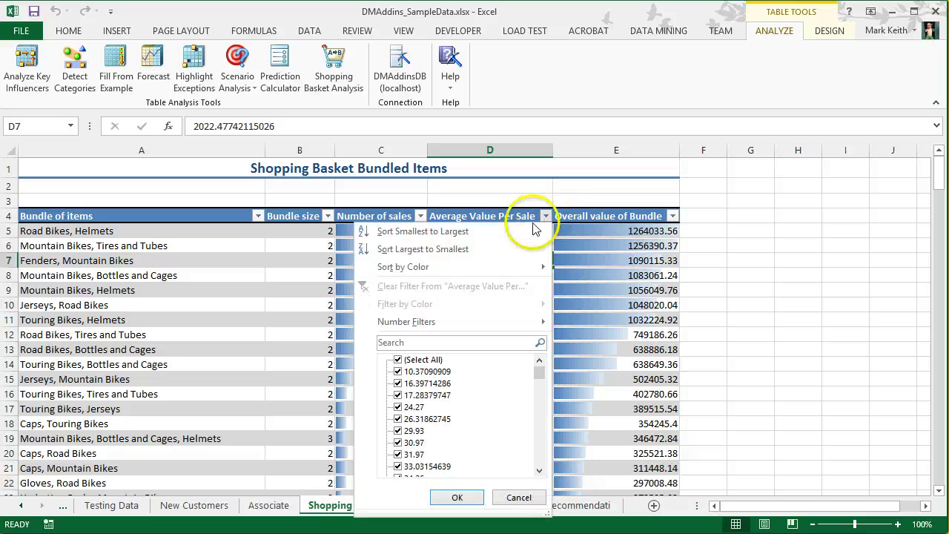
left_click(445, 248)
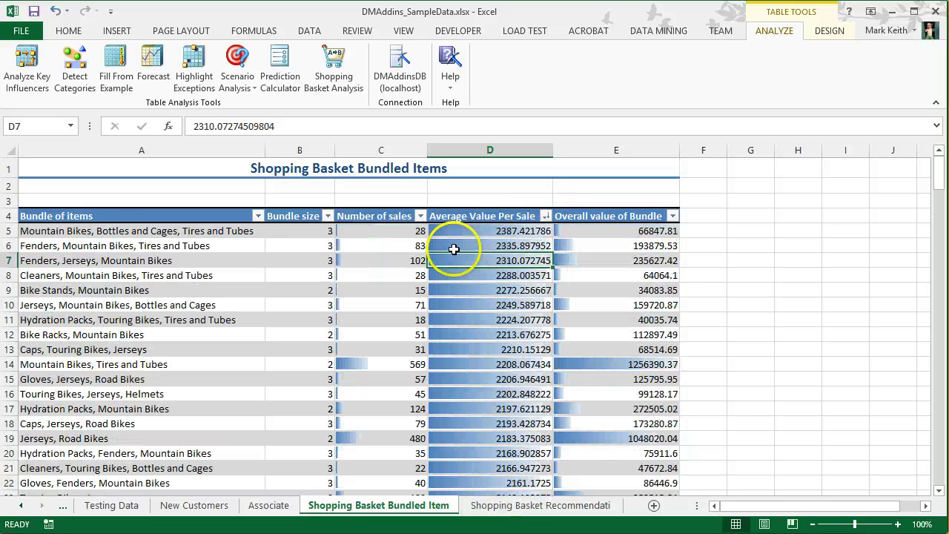
left_click(80, 233)
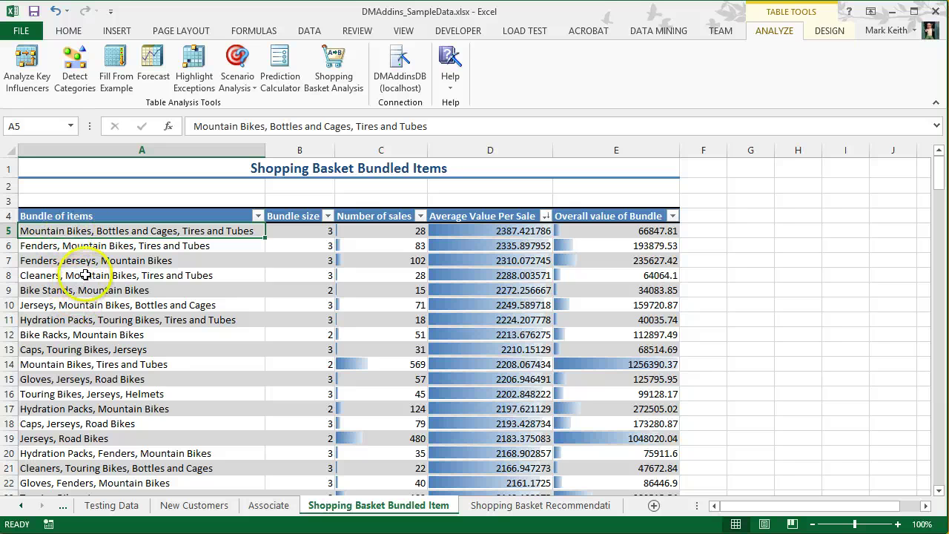
left_click(63, 278)
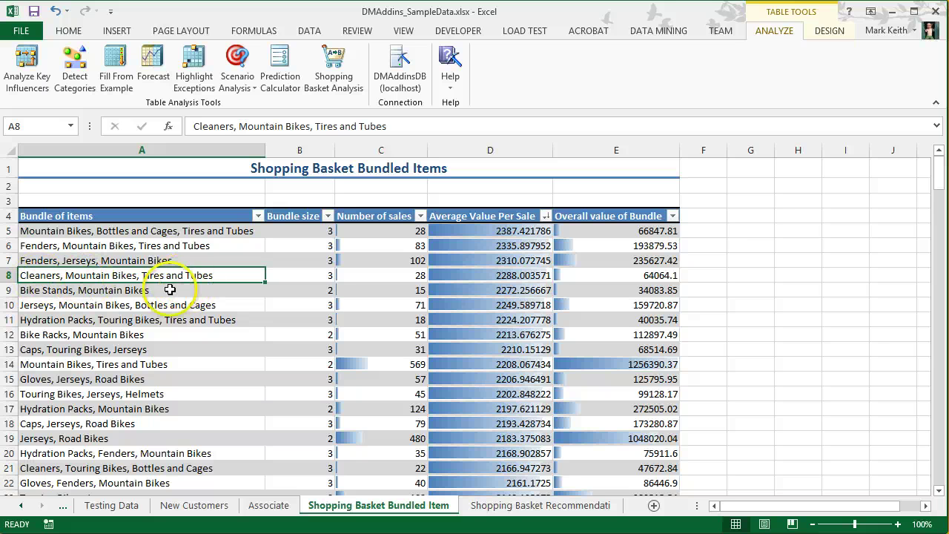
left_click(129, 320)
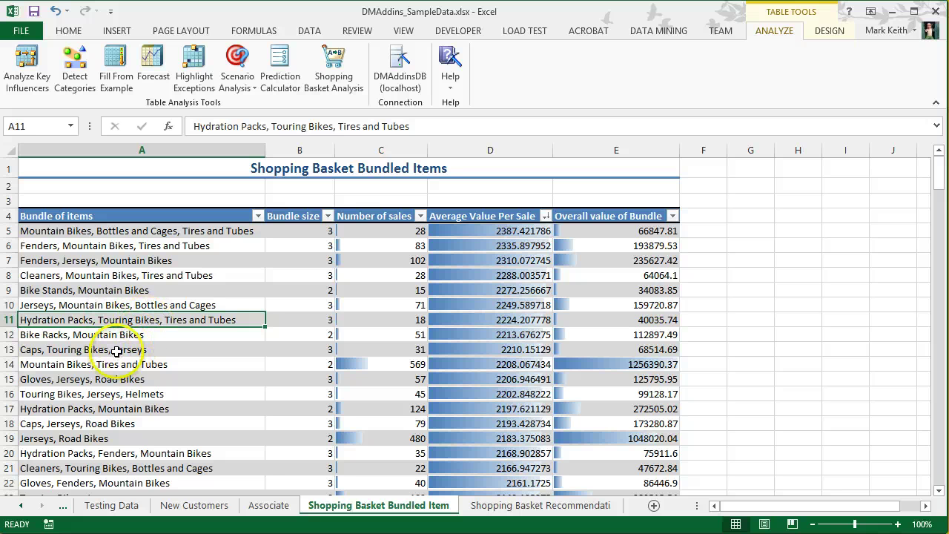
left_click(120, 349)
left_click(127, 230)
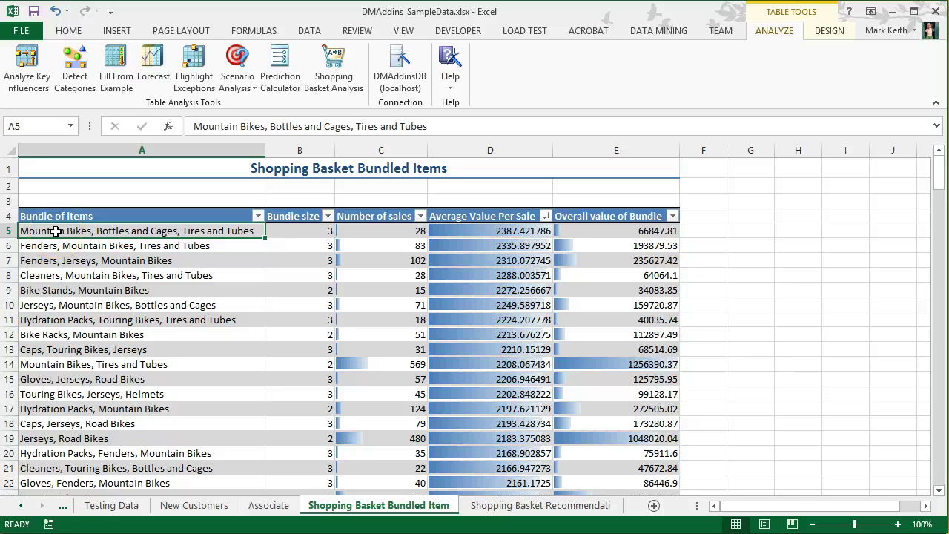
Check the top bundle's values, sort by Overall value of Bundle descending, and return to Associate
left_click(478, 231)
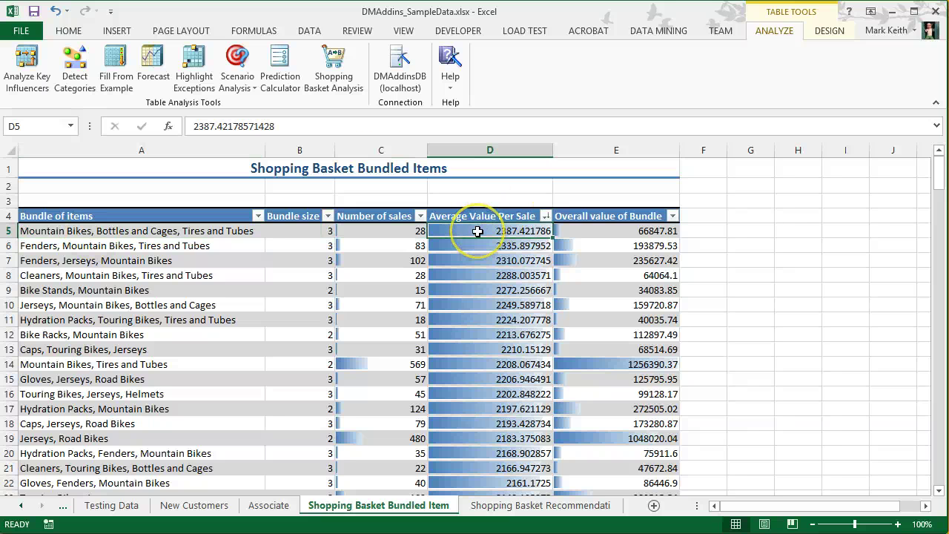
left_click(601, 230)
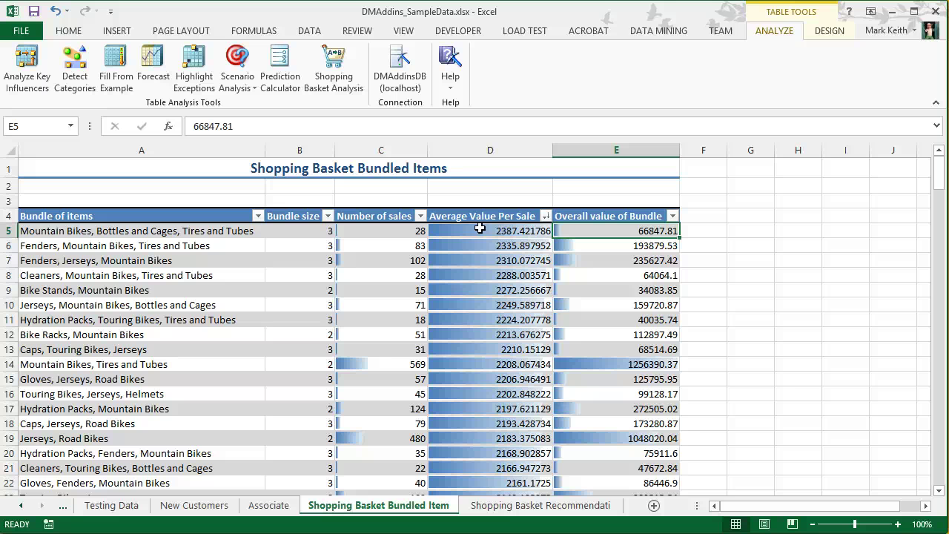
left_click(671, 215)
left_click(599, 250)
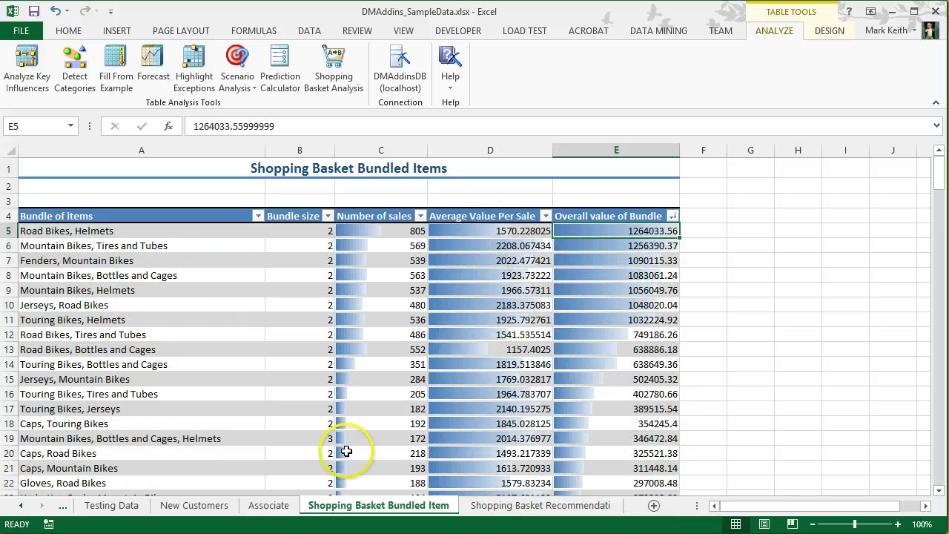
left_click(269, 505)
Rerun Shopping Basket Analysis on the Associate order table with Product as the item column
left_click(266, 295)
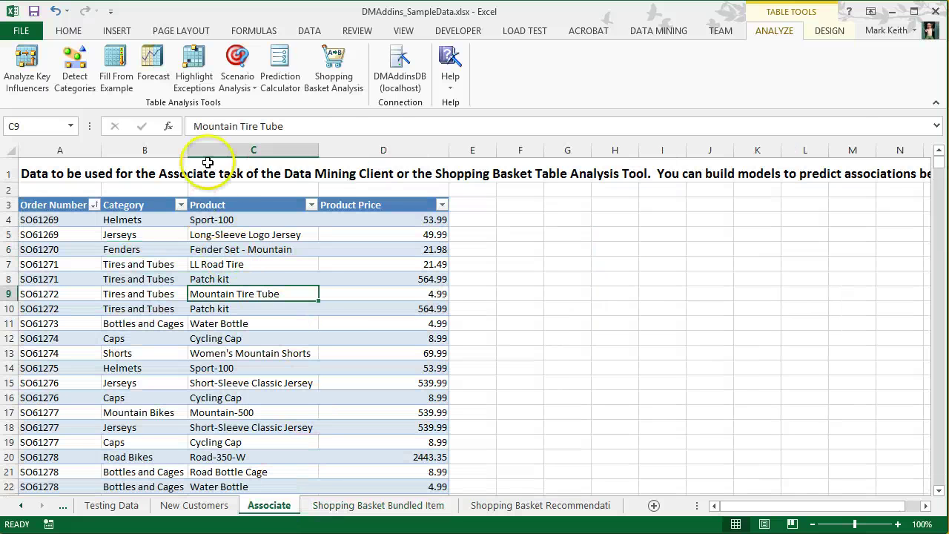
left_click(332, 70)
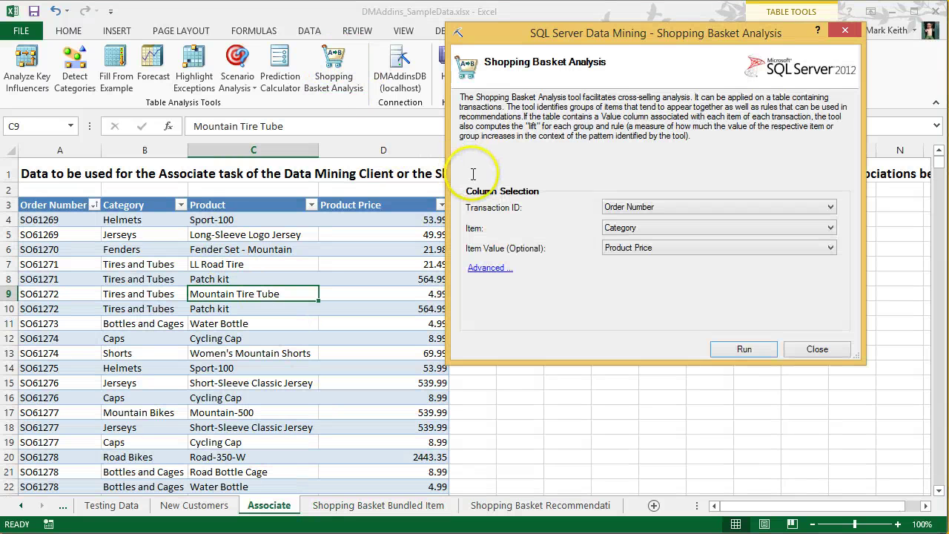
left_click(623, 230)
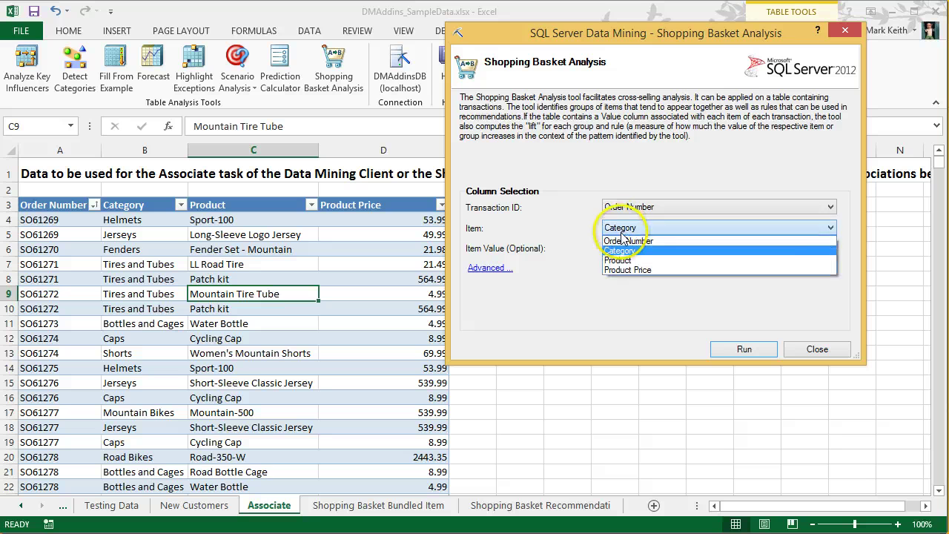
left_click(621, 261)
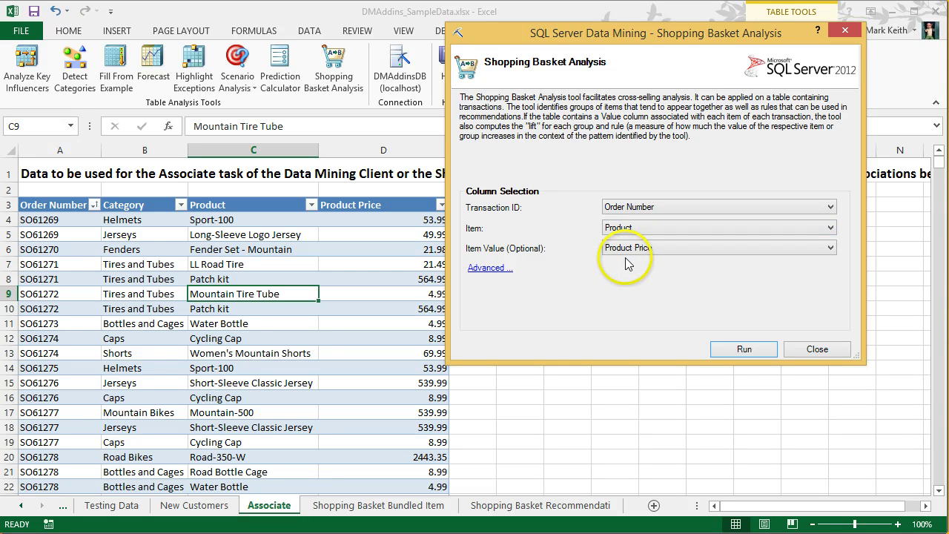
left_click(744, 349)
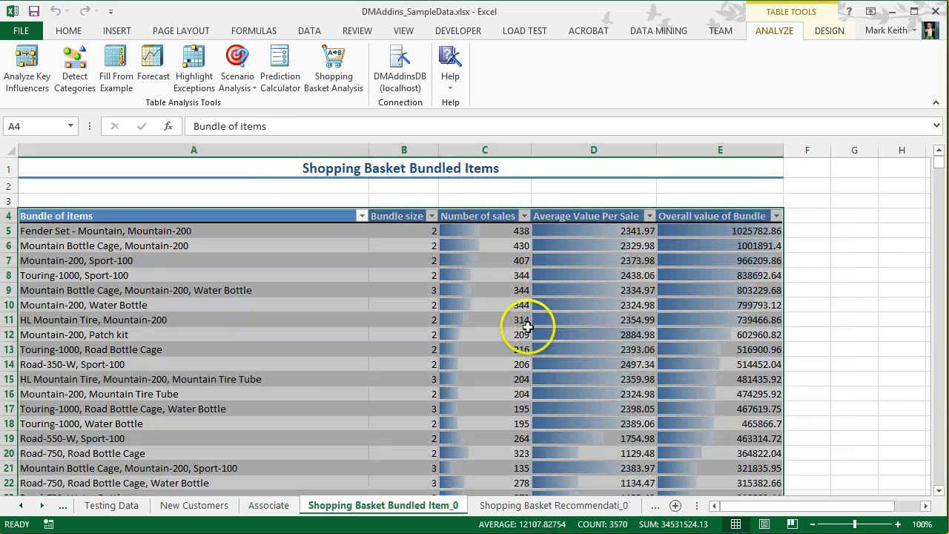
left_click(404, 279)
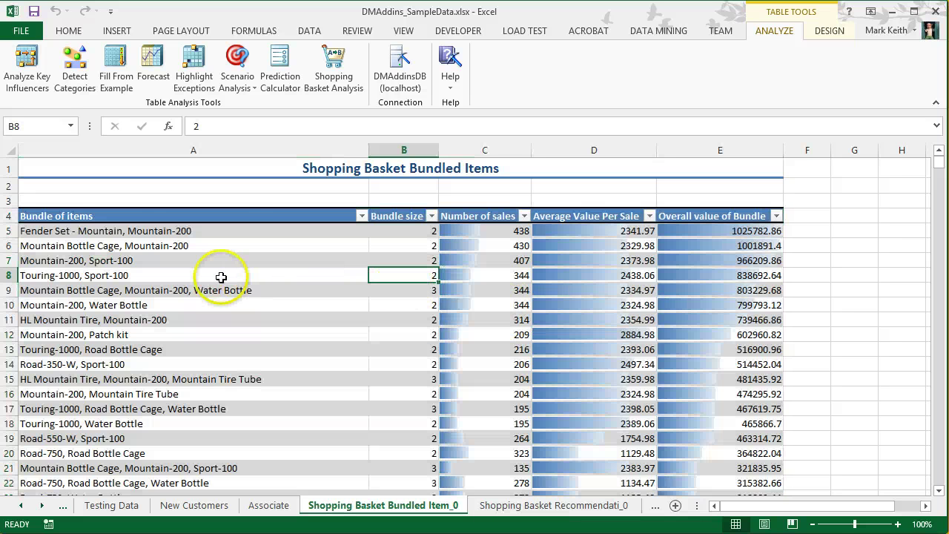
left_click(89, 233)
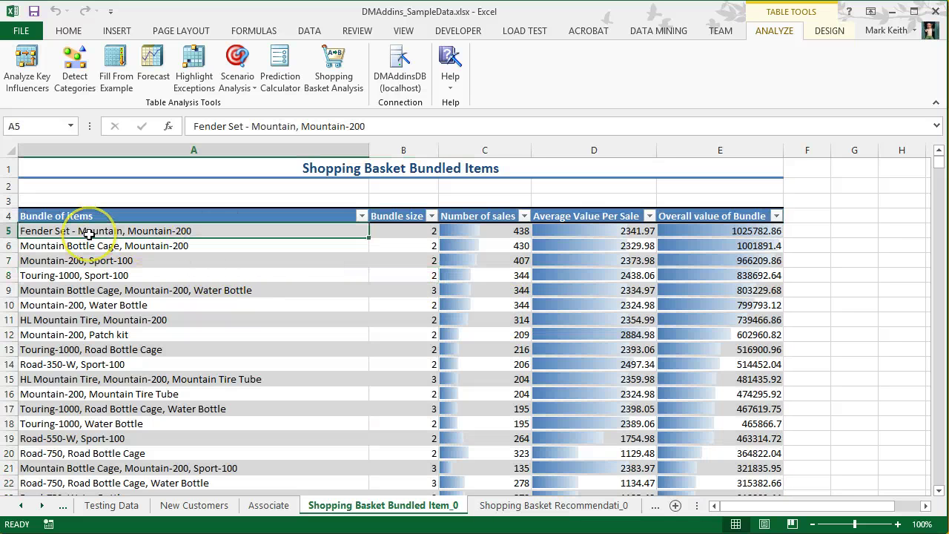